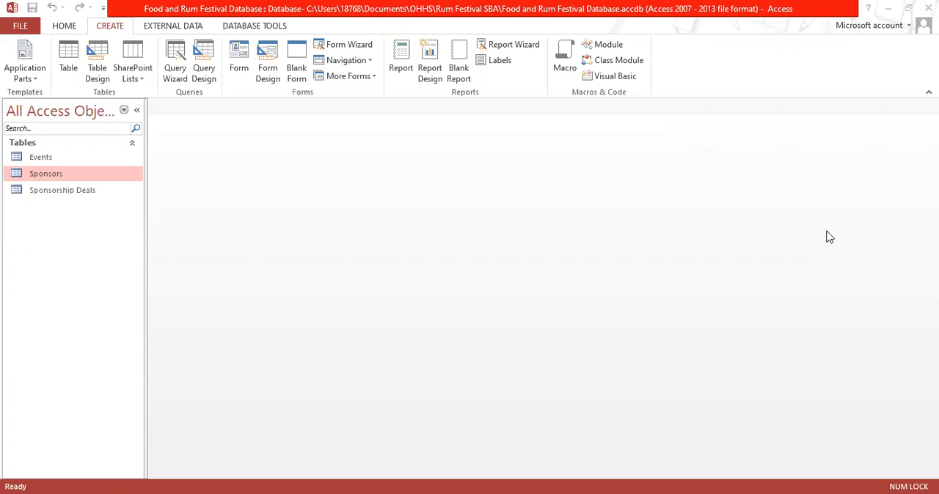
Start a new form with the Form Wizard and include all fields of the Sponsors table
{"action": "left_click", "coordinate": [75, 28]}
{"action": "left_click", "coordinate": [124, 27]}
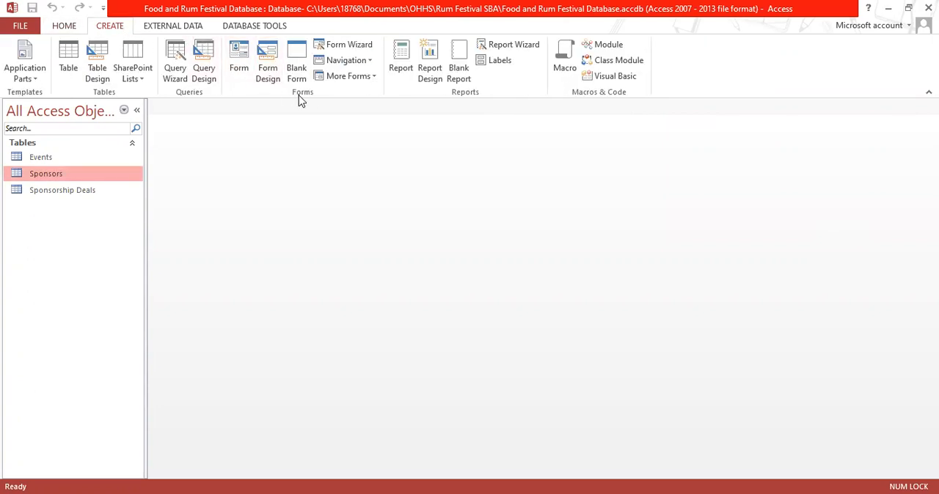
{"action": "left_click", "coordinate": [358, 47]}
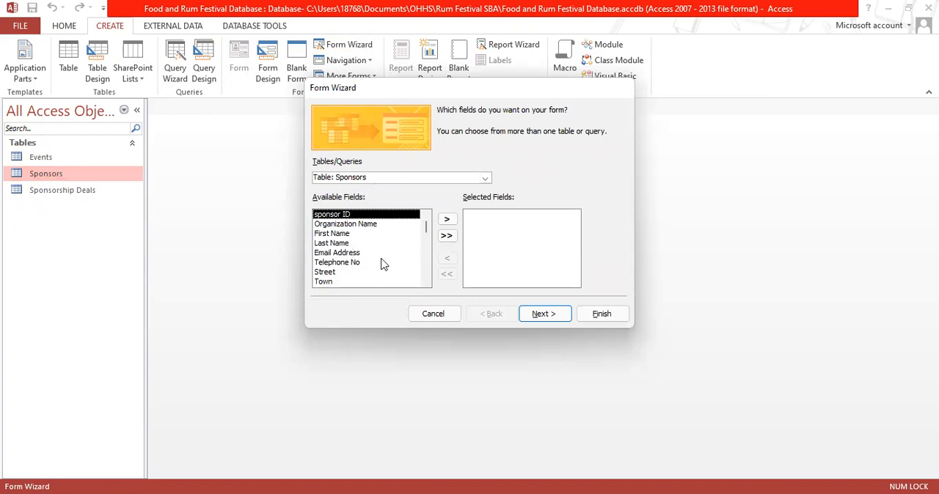
{"action": "left_click", "coordinate": [447, 237]}
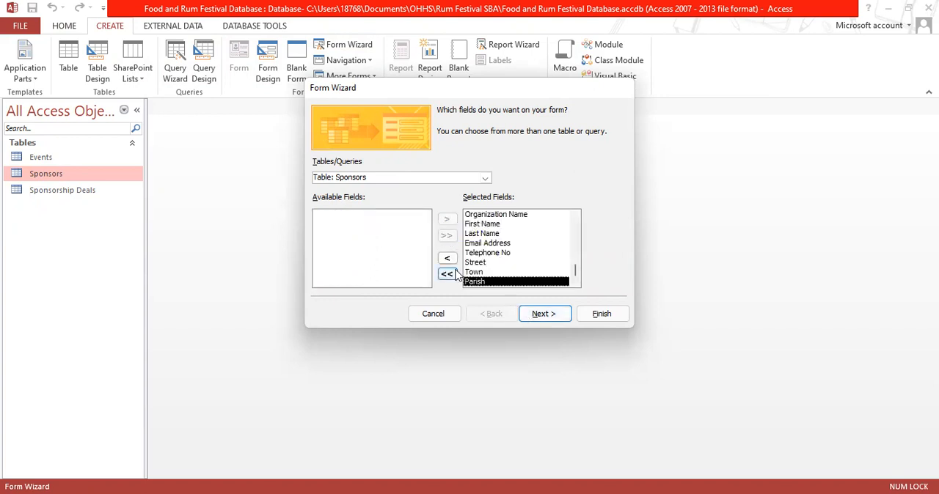
Add the event ID and Event Name fields from the Events table to the form's selected fields
{"action": "left_click", "coordinate": [486, 179]}
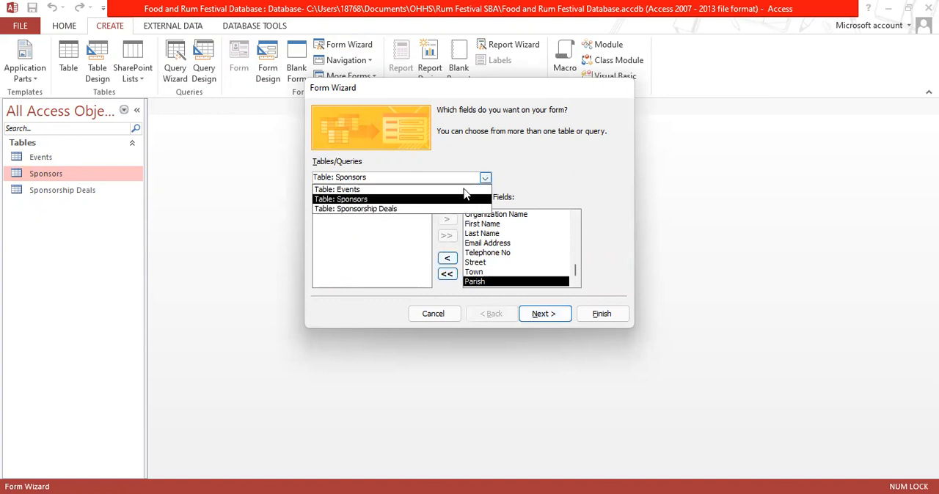
{"action": "left_click", "coordinate": [464, 188]}
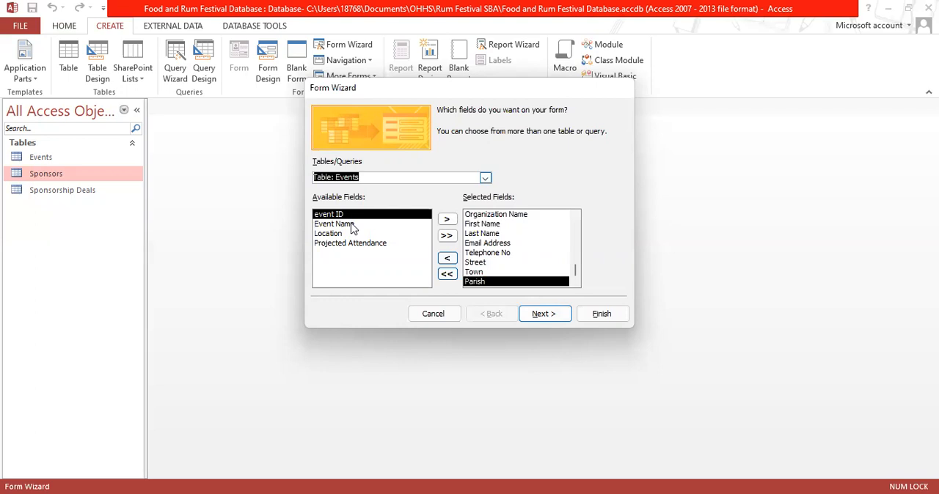
{"action": "left_click", "coordinate": [447, 219]}
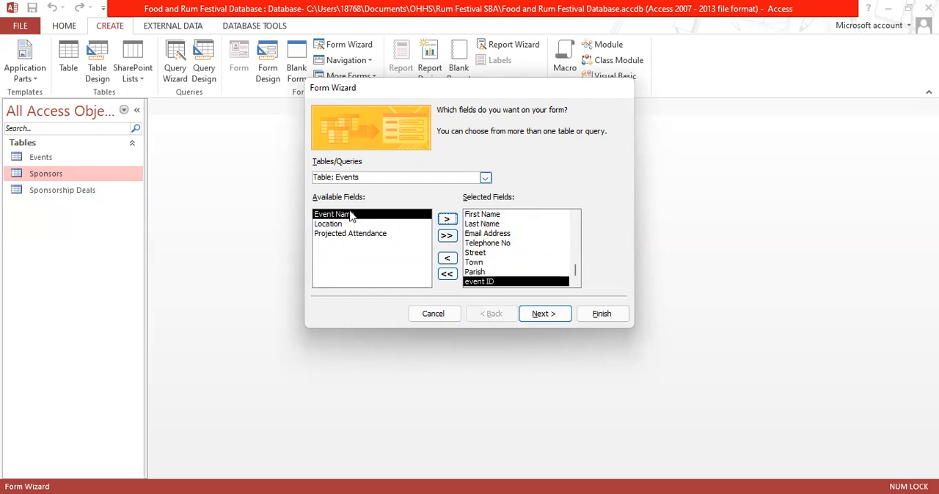
{"action": "left_click", "coordinate": [447, 218]}
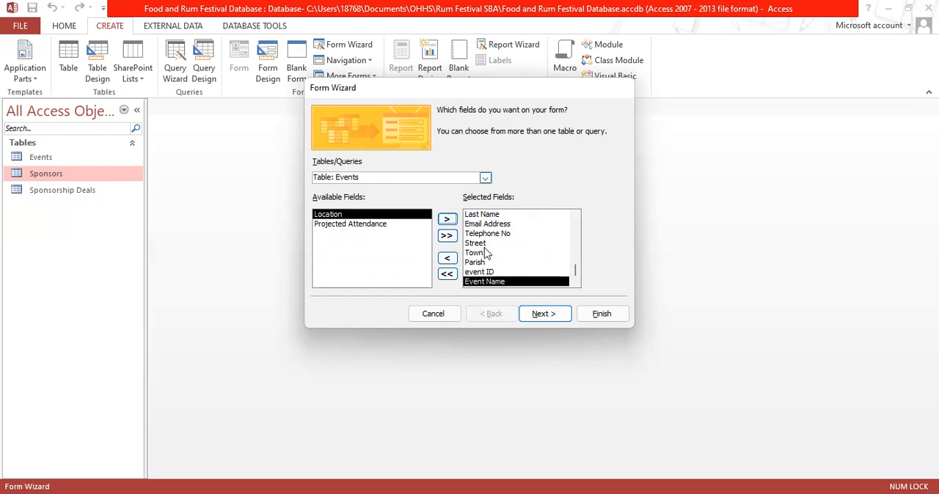
Set the form to view data by Sponsors as a form with subform, keeping the Datasheet subform layout
{"action": "left_click", "coordinate": [545, 314]}
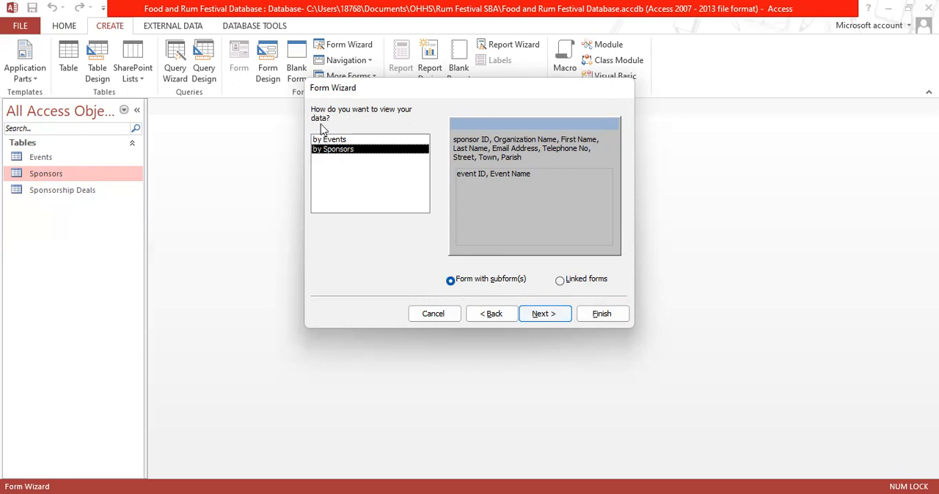
{"action": "left_click", "coordinate": [335, 142]}
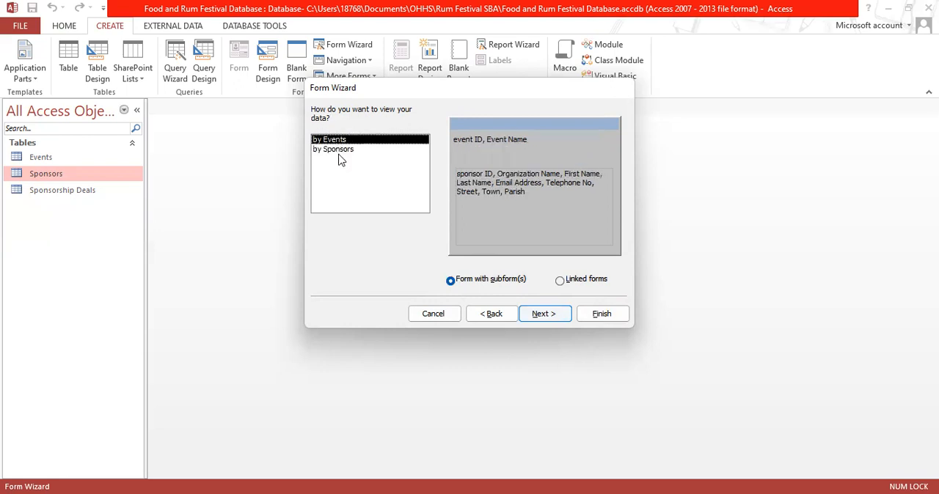
{"action": "left_click", "coordinate": [343, 150]}
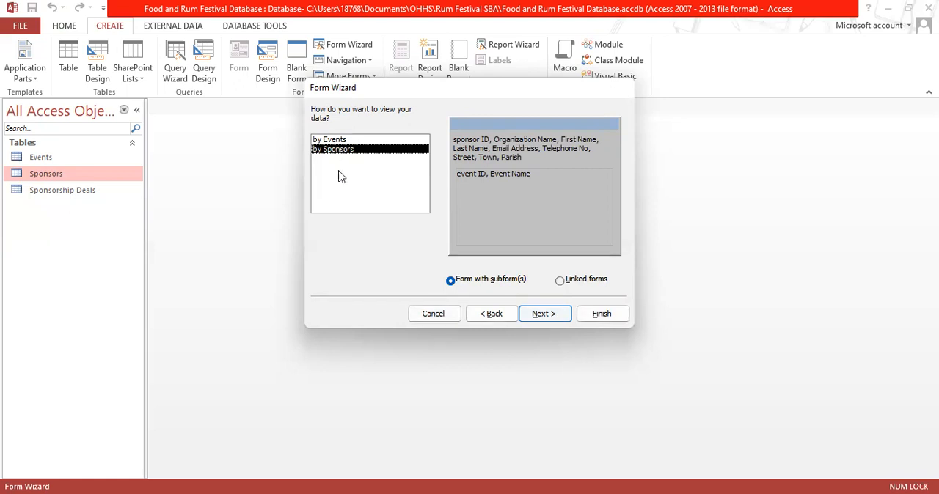
{"action": "left_click", "coordinate": [565, 318]}
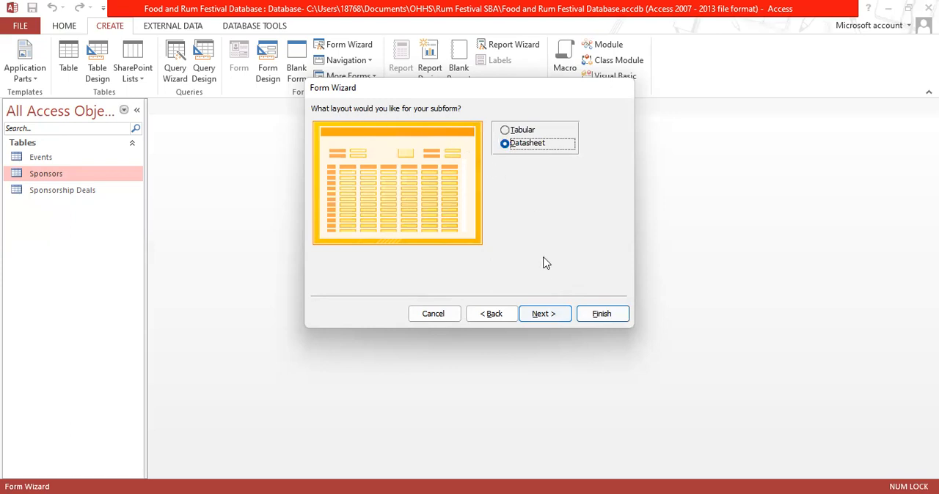
{"action": "left_click", "coordinate": [542, 314]}
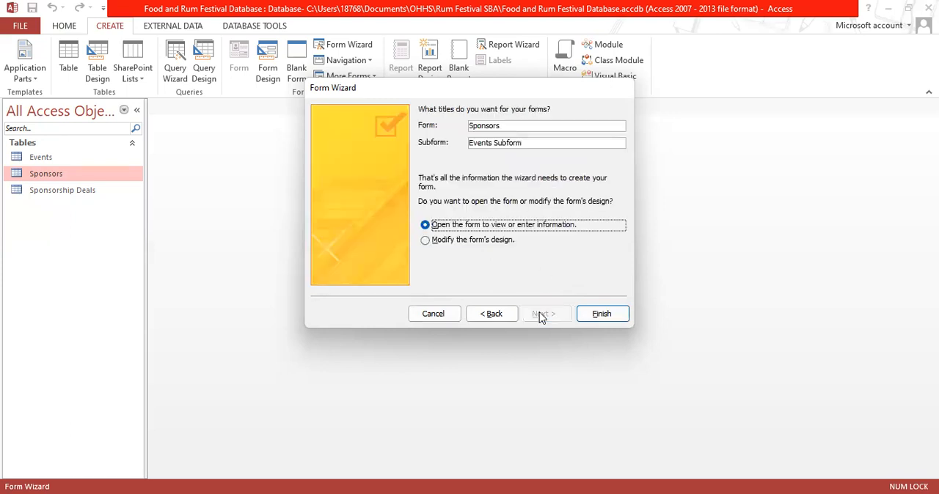
Title the main form "Sponsors and Event" and finish the wizard, opening the form to view information
{"action": "left_click", "coordinate": [509, 123]}
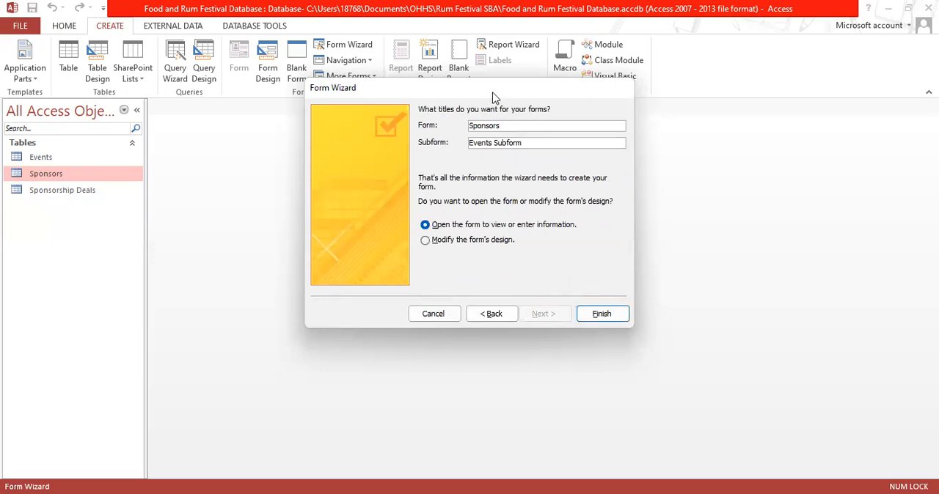
{"action": "type", "text": "and Event"}
{"action": "left_click", "coordinate": [598, 314]}
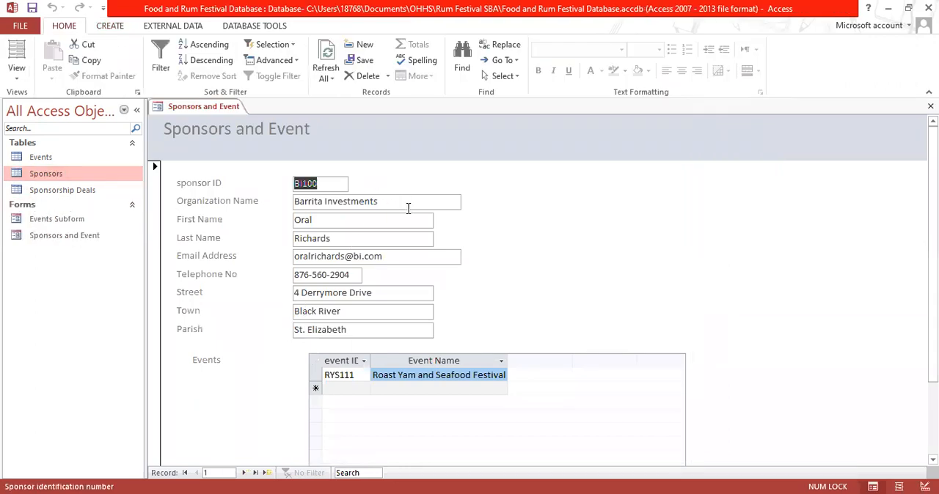
Look over the Sponsors and Event form and browse forward through its records to the blank new record
{"action": "scroll", "coordinate": [606, 263], "scroll_direction": "down", "scroll_amount": 1}
{"action": "scroll", "coordinate": [606, 263], "scroll_direction": "up", "scroll_amount": 1}
{"action": "left_click", "coordinate": [245, 474]}
{"action": "left_click", "coordinate": [245, 473]}
{"action": "left_click", "coordinate": [244, 473]}
{"action": "left_click", "coordinate": [244, 473]}
{"action": "left_click", "coordinate": [244, 474]}
{"action": "left_click", "coordinate": [245, 473]}
{"action": "left_click", "coordinate": [244, 474]}
{"action": "left_click", "coordinate": [245, 473]}
{"action": "left_click", "coordinate": [244, 473]}
{"action": "left_click", "coordinate": [244, 474]}
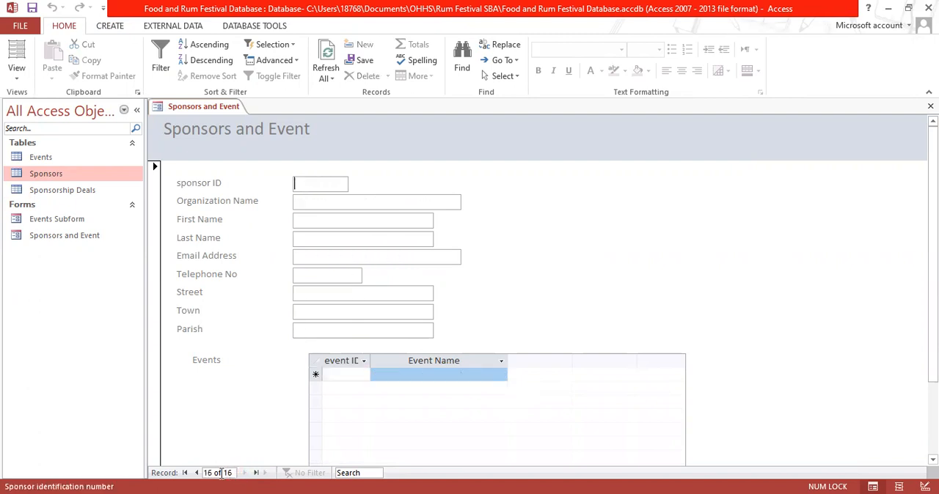
Browse back through the sponsor records from the blank record to the Hylton Hotel record
{"action": "left_click", "coordinate": [196, 473]}
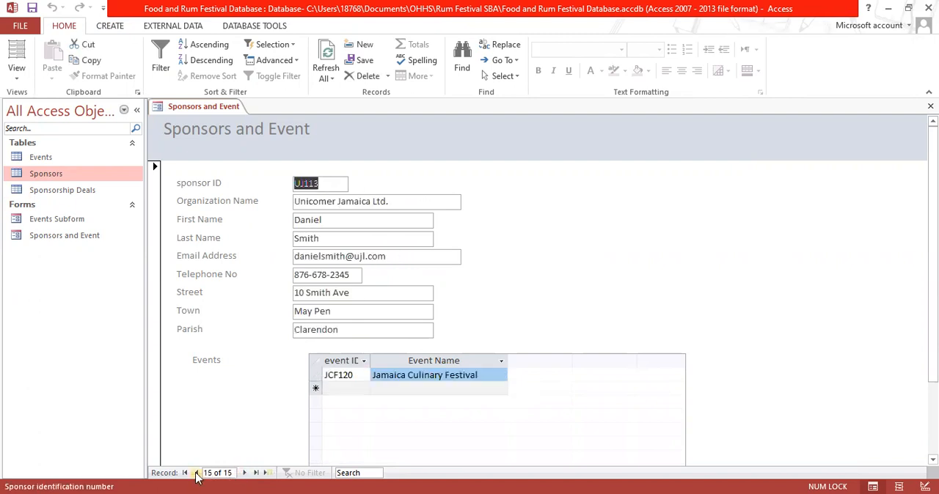
{"action": "left_click", "coordinate": [196, 473]}
{"action": "left_click", "coordinate": [196, 473]}
{"action": "left_click", "coordinate": [196, 473]}
{"action": "left_click", "coordinate": [196, 474]}
{"action": "left_click", "coordinate": [196, 473]}
{"action": "left_click", "coordinate": [196, 474]}
{"action": "left_click", "coordinate": [196, 474]}
{"action": "left_click", "coordinate": [196, 473]}
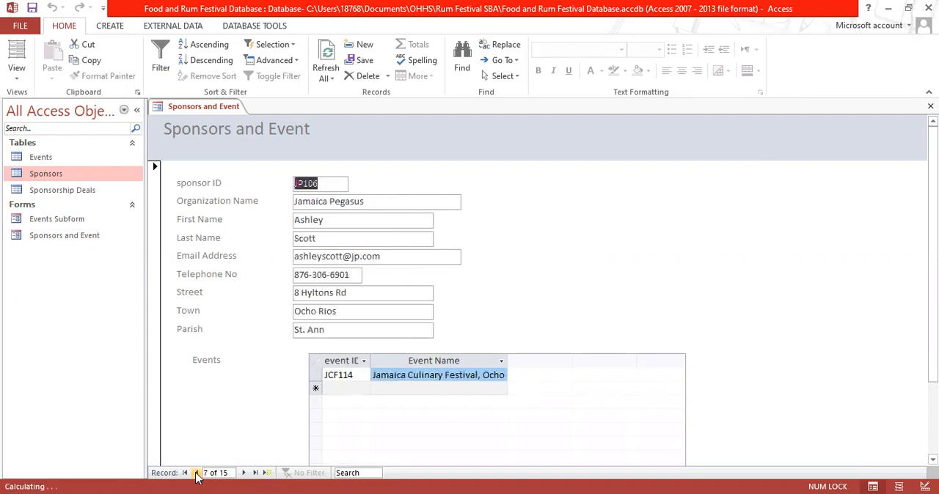
{"action": "left_click", "coordinate": [195, 473]}
{"action": "left_click", "coordinate": [196, 474]}
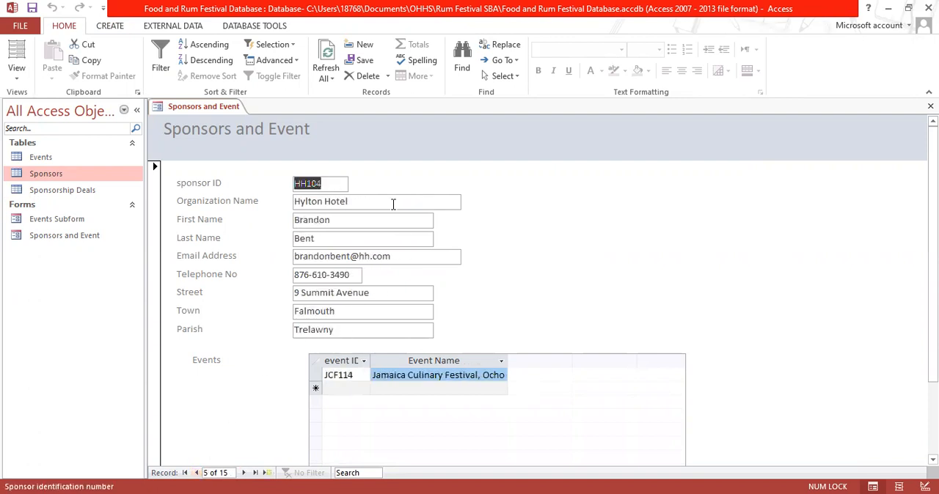